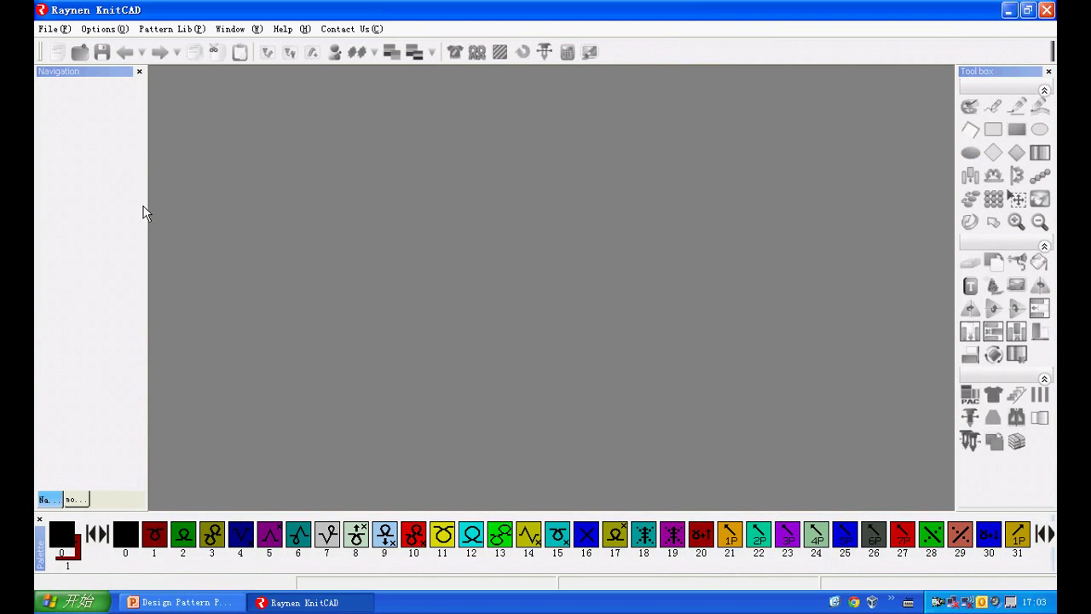
Step: Create a new pattern canvas with the 2048×2048 preset size and initial color 0
left_click(59, 54)
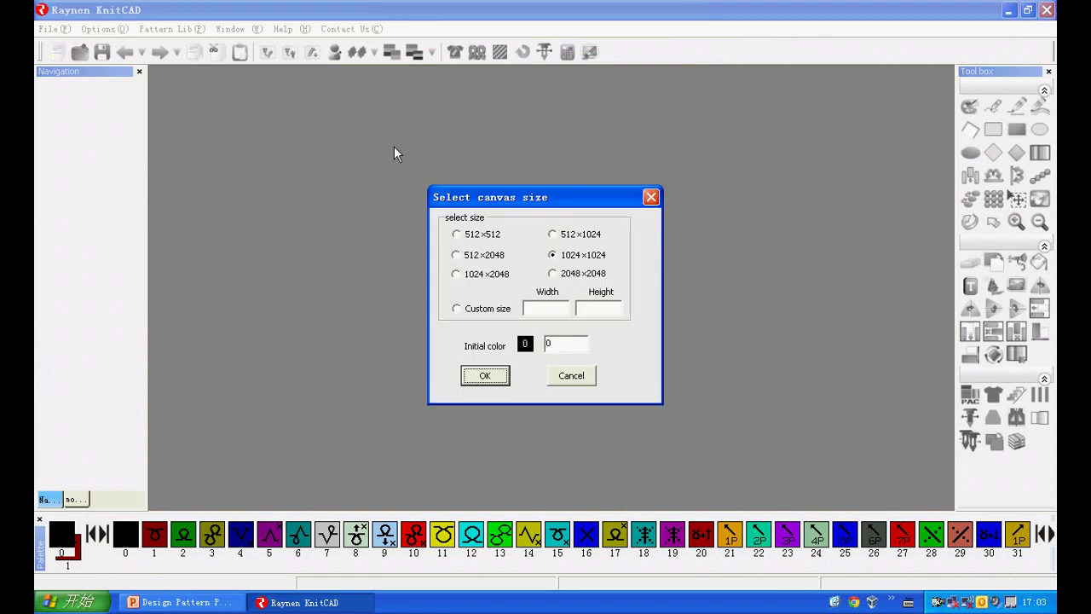
left_click(562, 274)
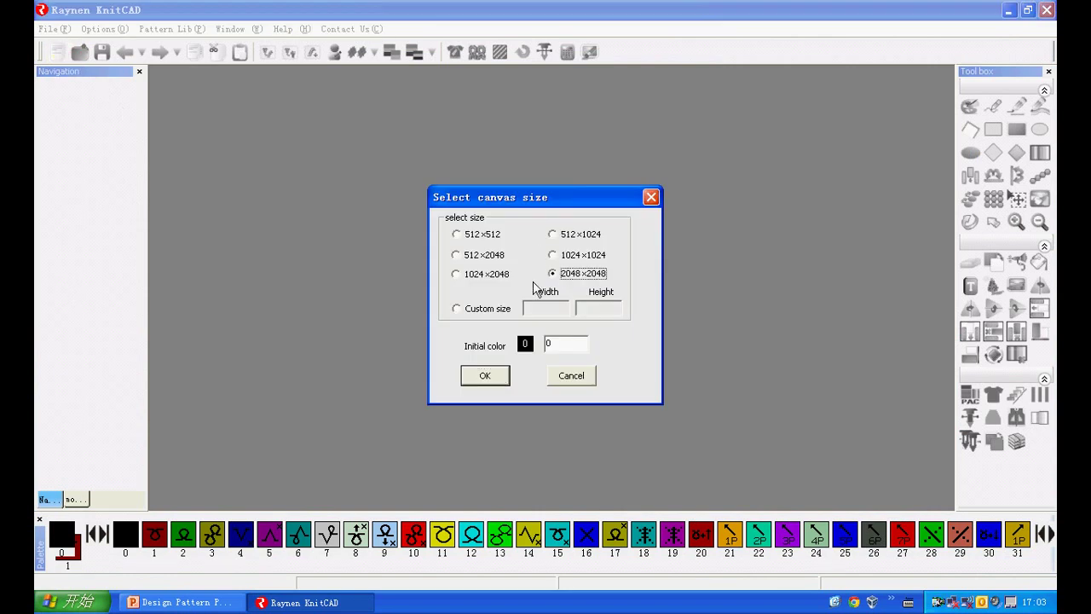
left_click(476, 315)
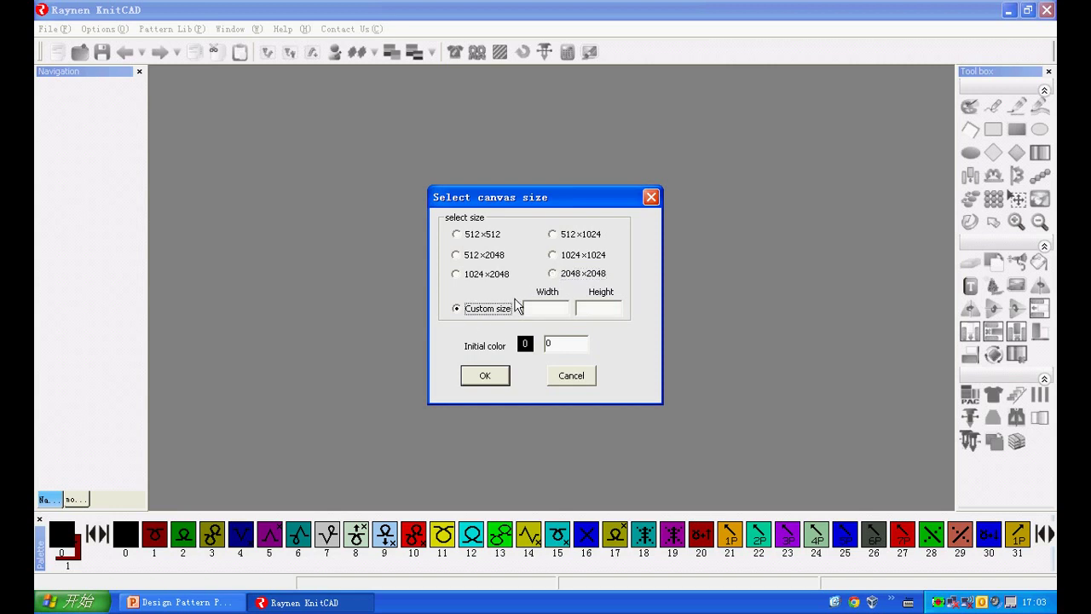
left_click(562, 279)
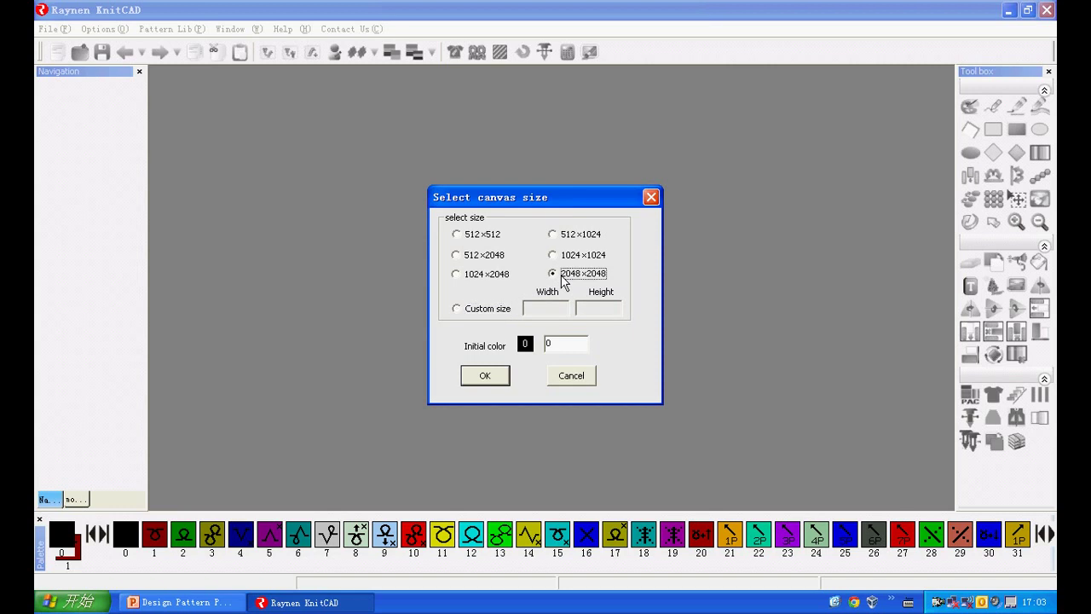
left_click(496, 382)
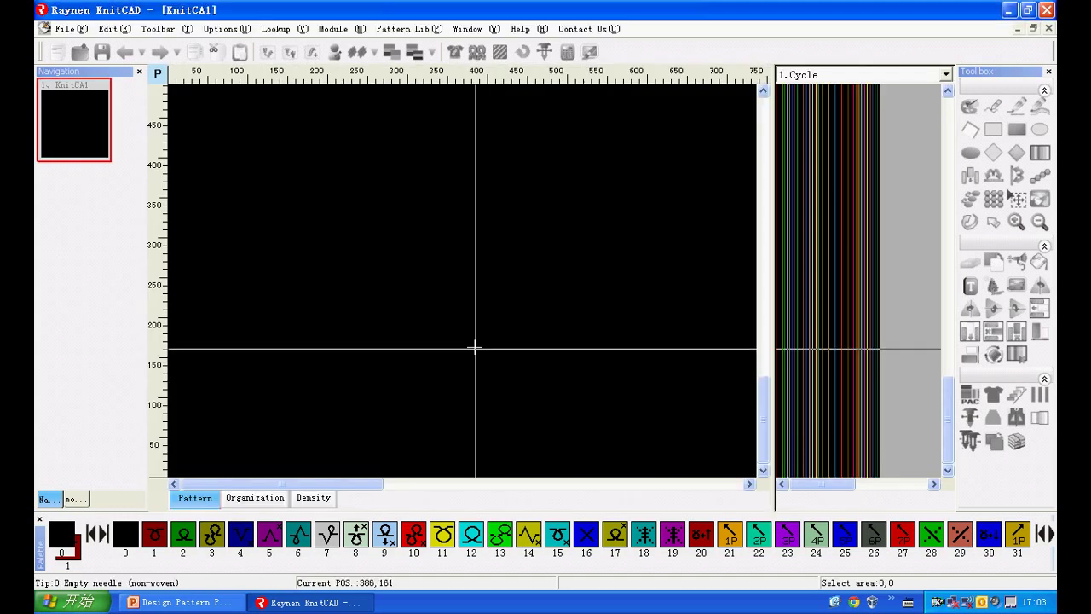
Step: Load the neck.gye shape file into Shape Design and generate the garment pattern from it
left_click(452, 55)
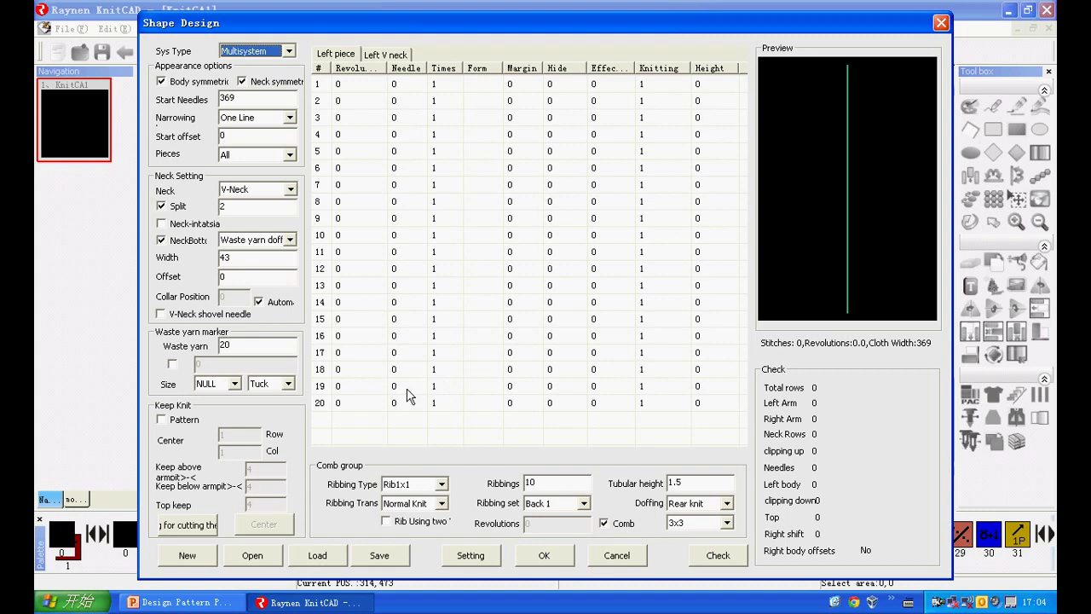
left_click(252, 556)
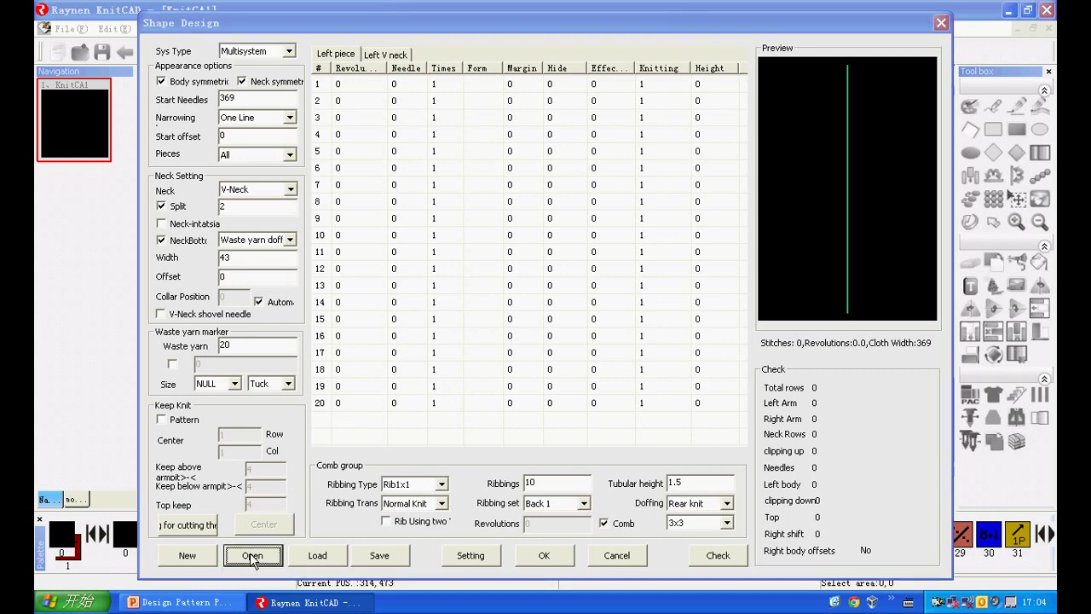
left_click(347, 190)
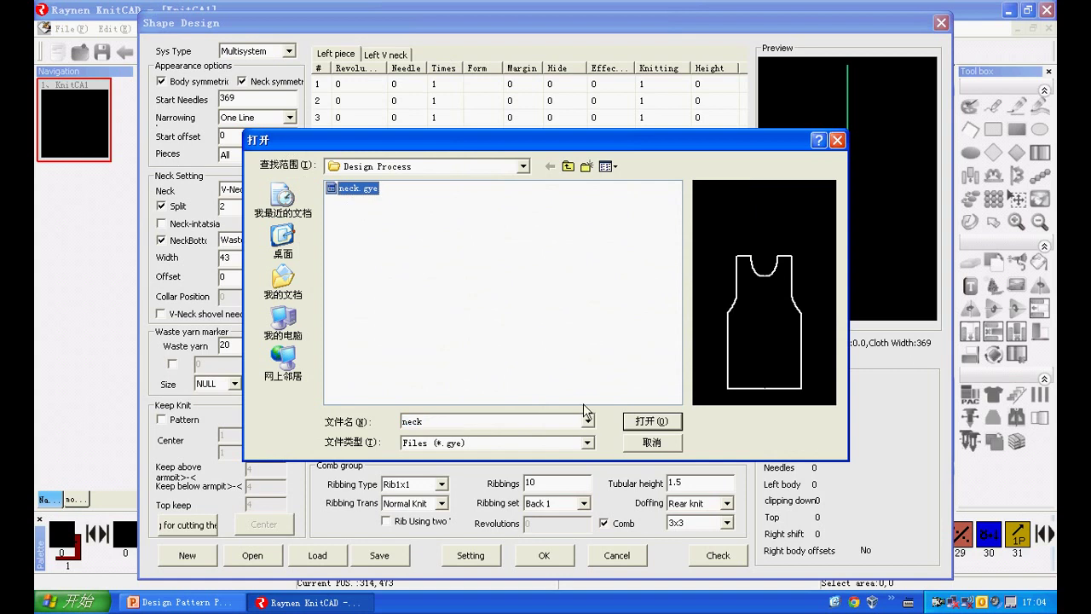
left_click(635, 422)
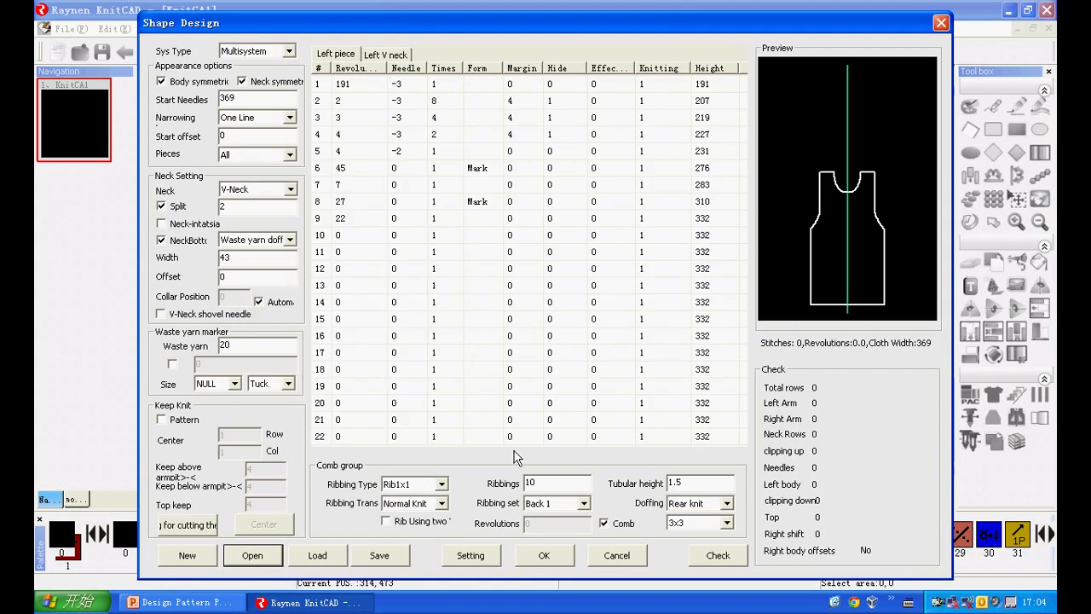
left_click(545, 556)
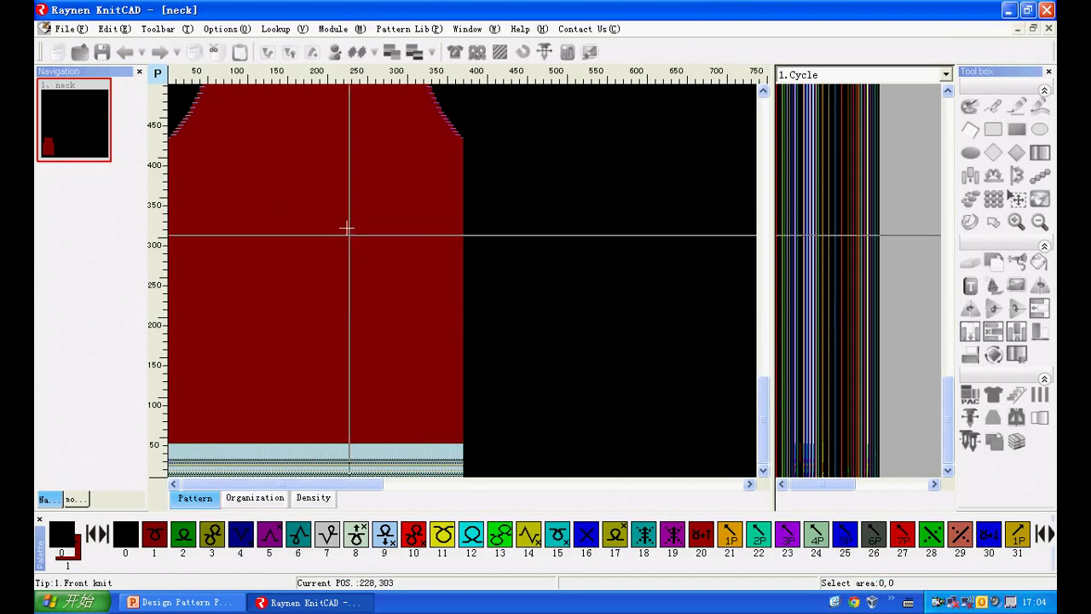
Step: Save the pattern to the desktop as neck12 in KnitCAD format and check the file there
left_click(103, 53)
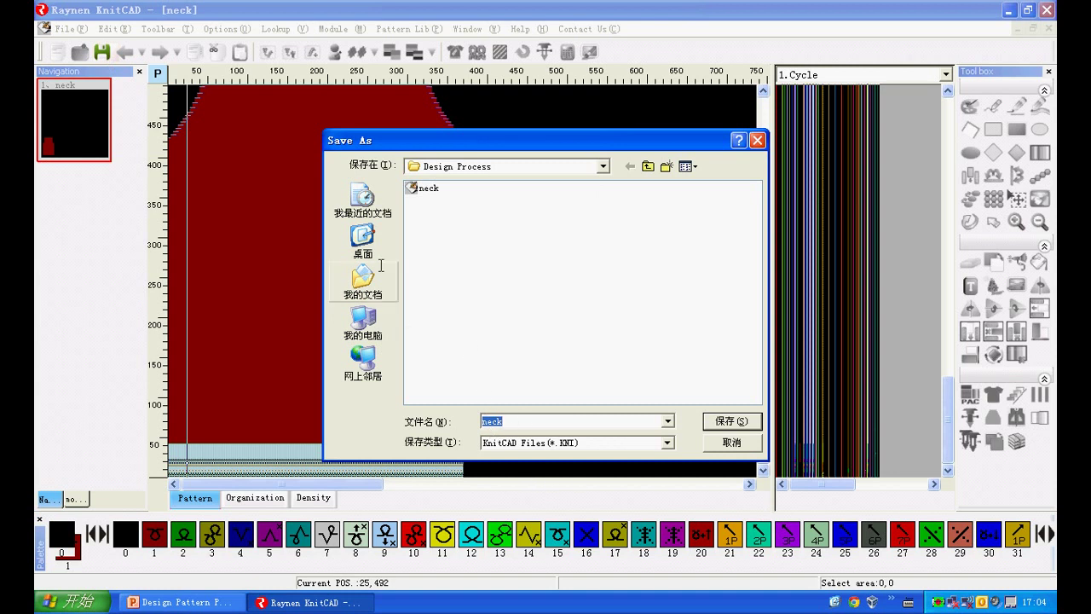
left_click(364, 243)
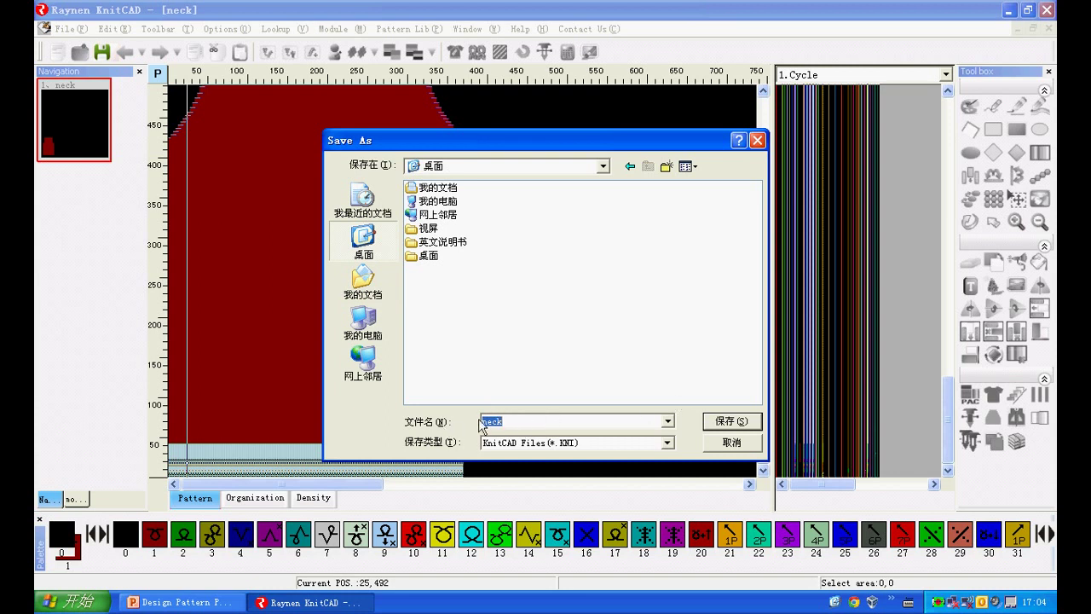
left_click(509, 421)
type("12")
left_click(718, 421)
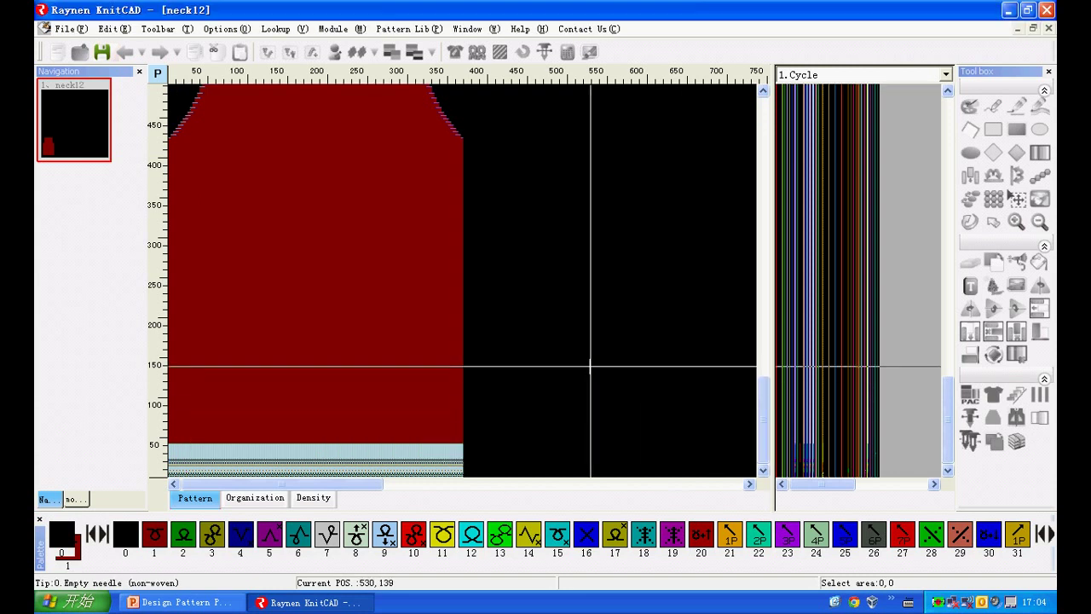
left_click(1009, 11)
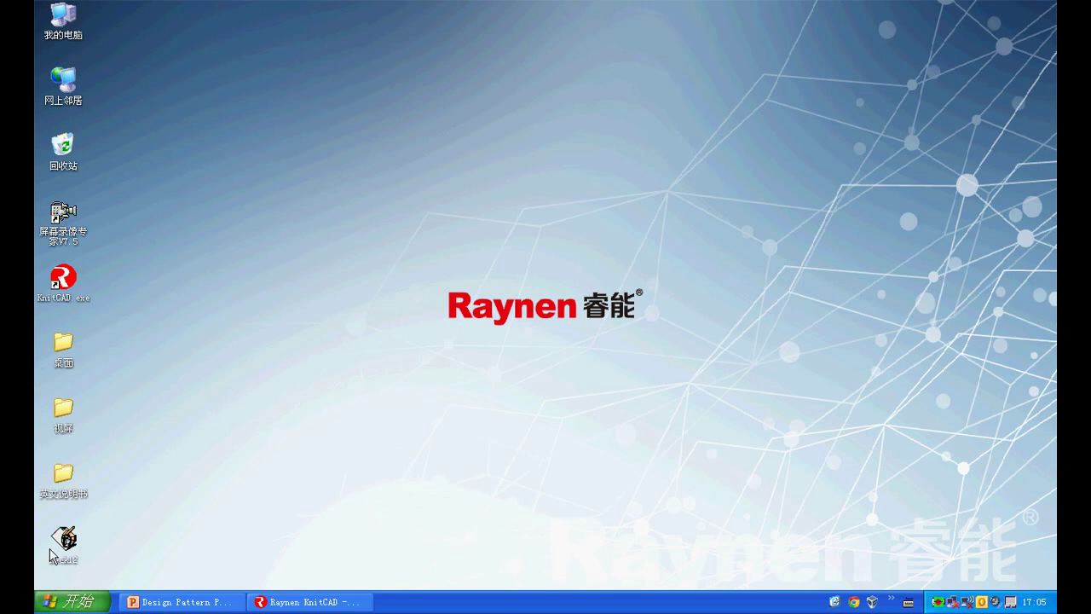
left_click(332, 605)
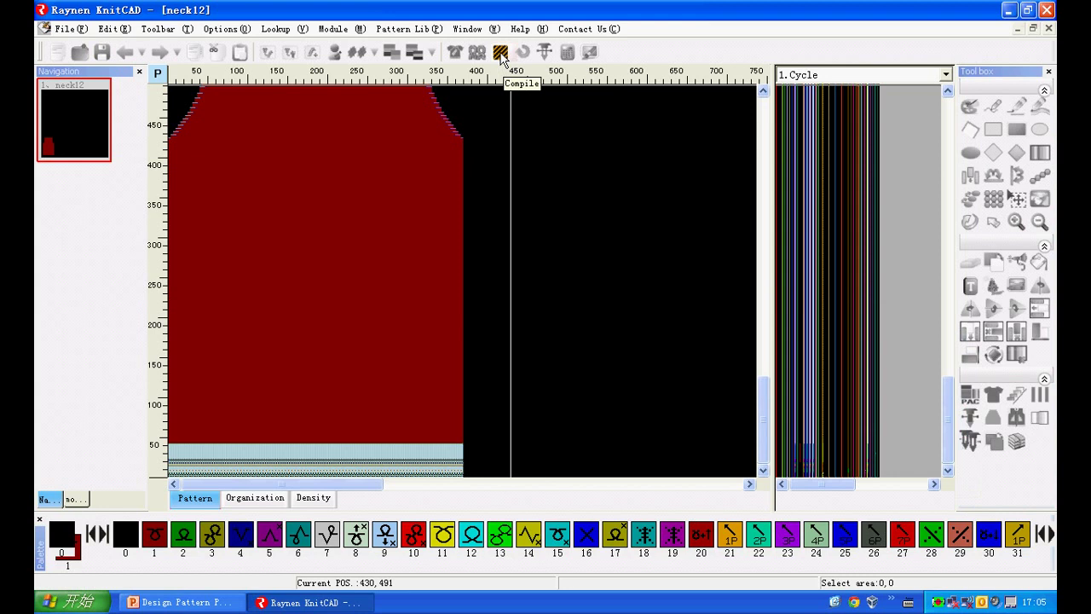
Step: Compile neck12 to the desktop with the Enhancement model option and Dual system, after reviewing the Normal mode, expand and yarn settings
left_click(502, 58)
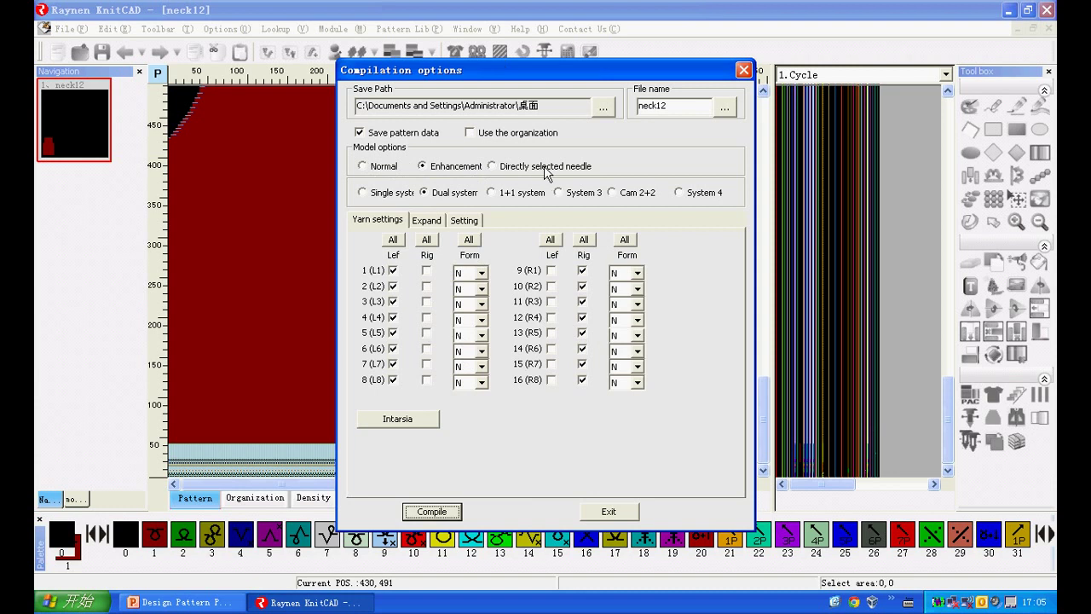
left_click(379, 167)
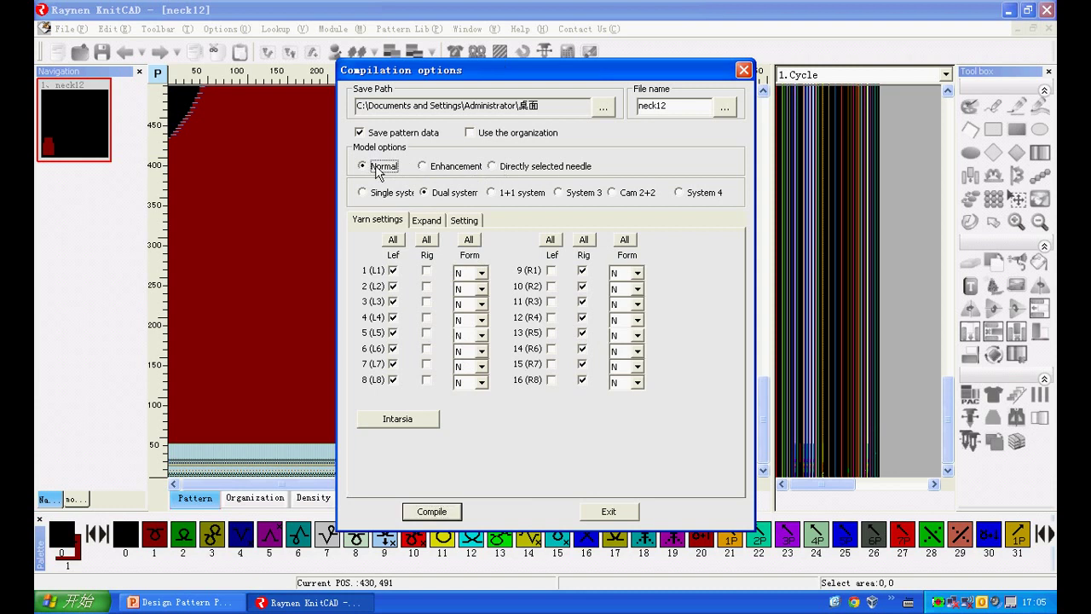
left_click(443, 167)
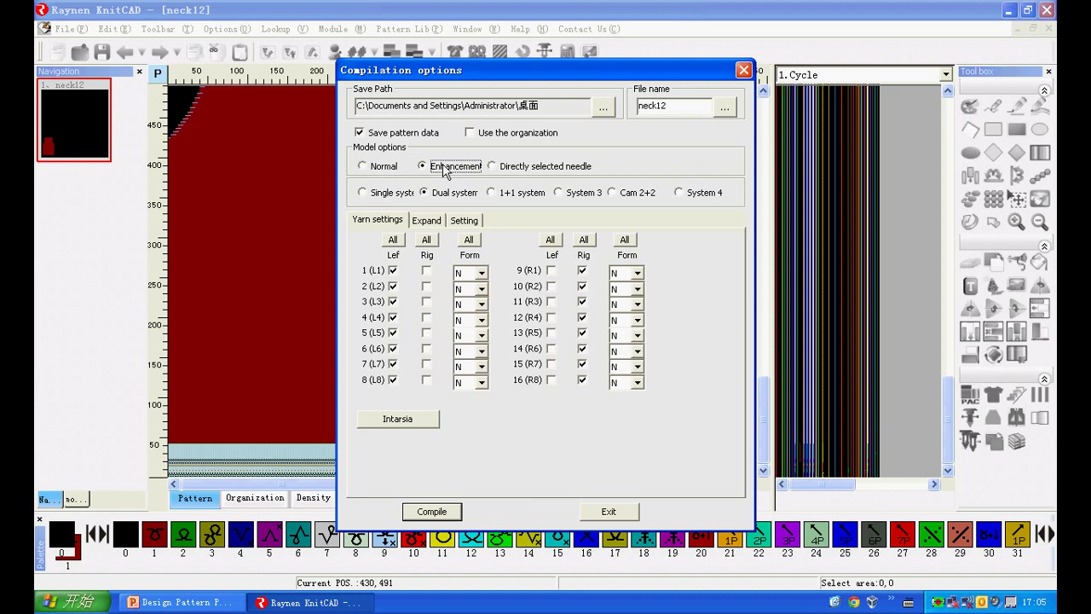
left_click(368, 169)
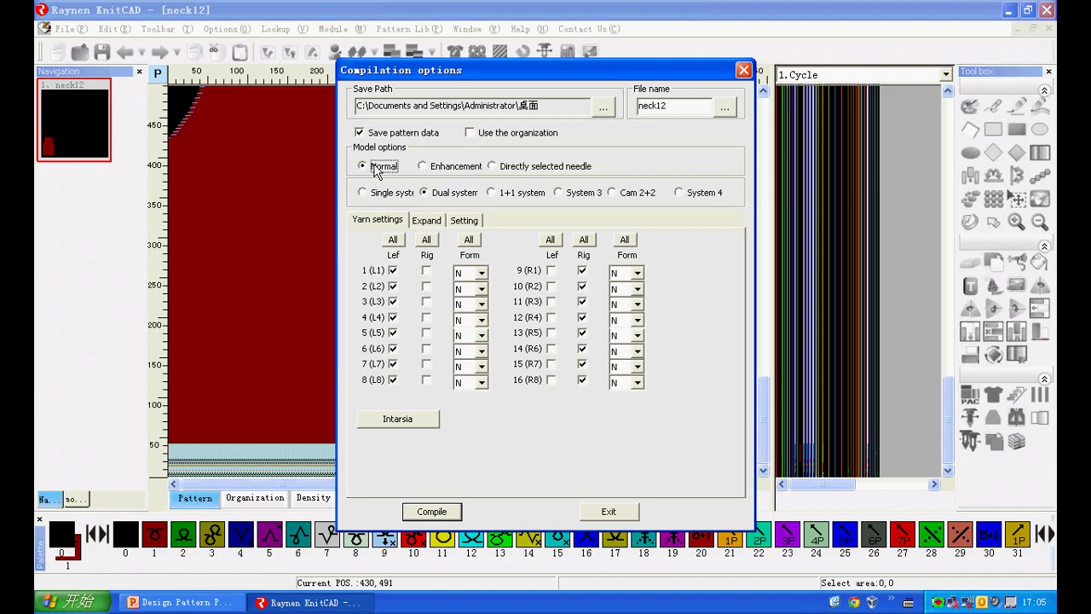
left_click(435, 168)
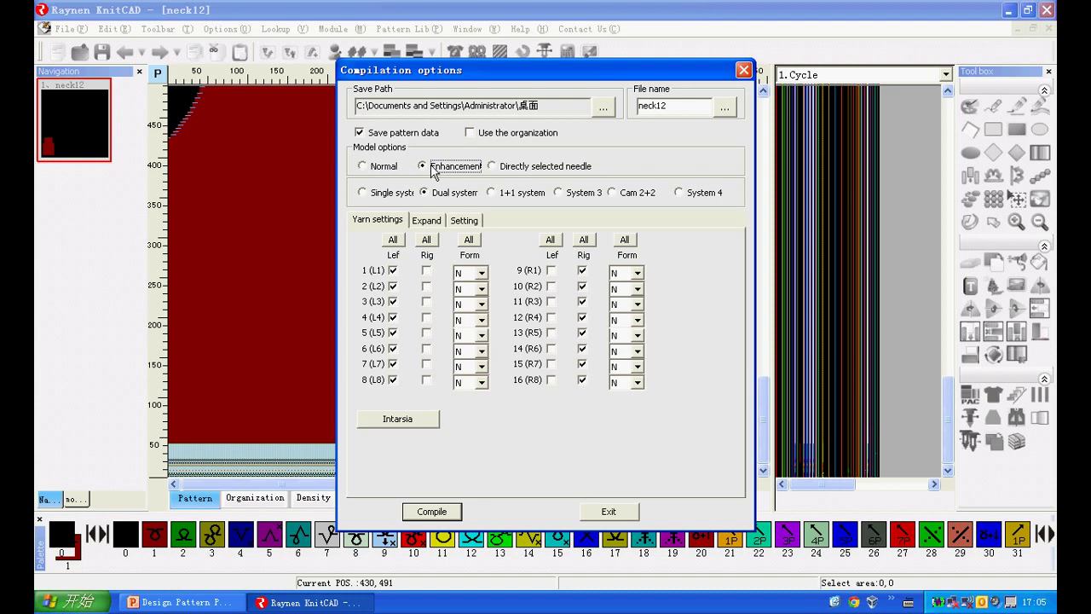
left_click(429, 220)
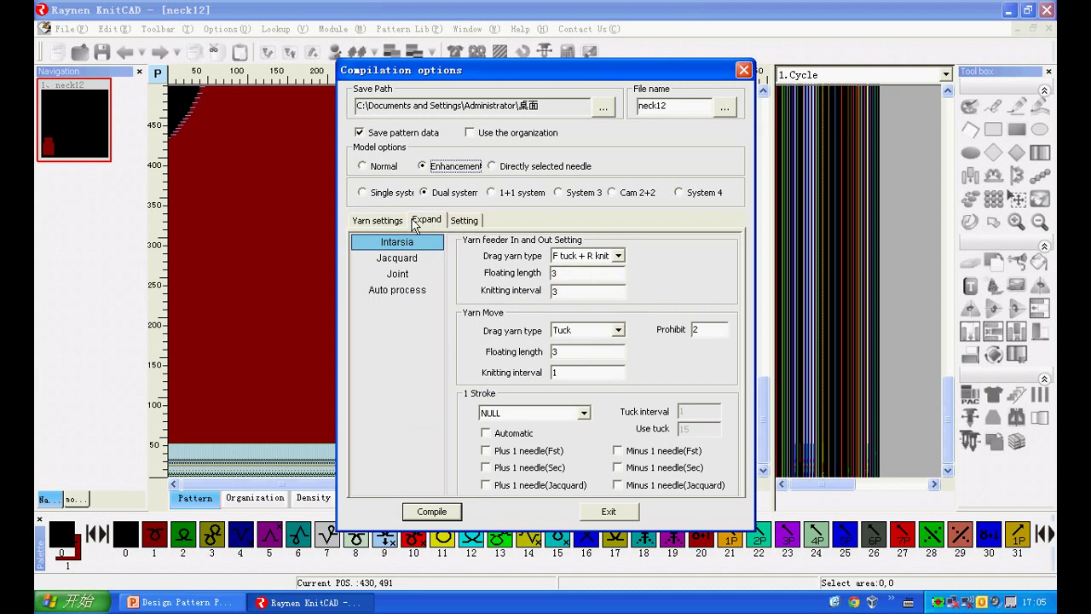
left_click(459, 222)
left_click(390, 220)
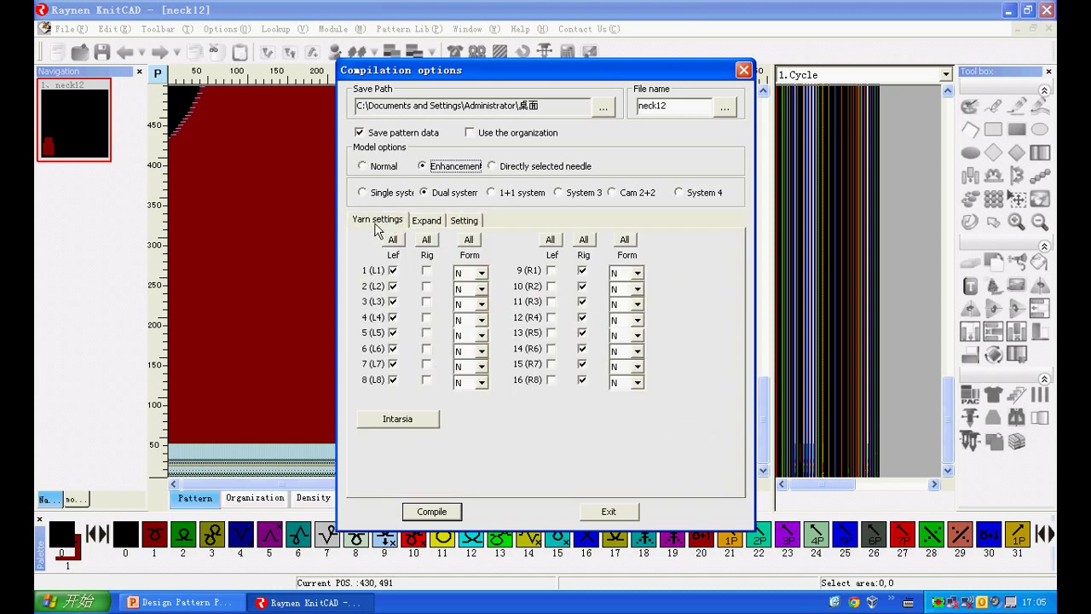
left_click(433, 511)
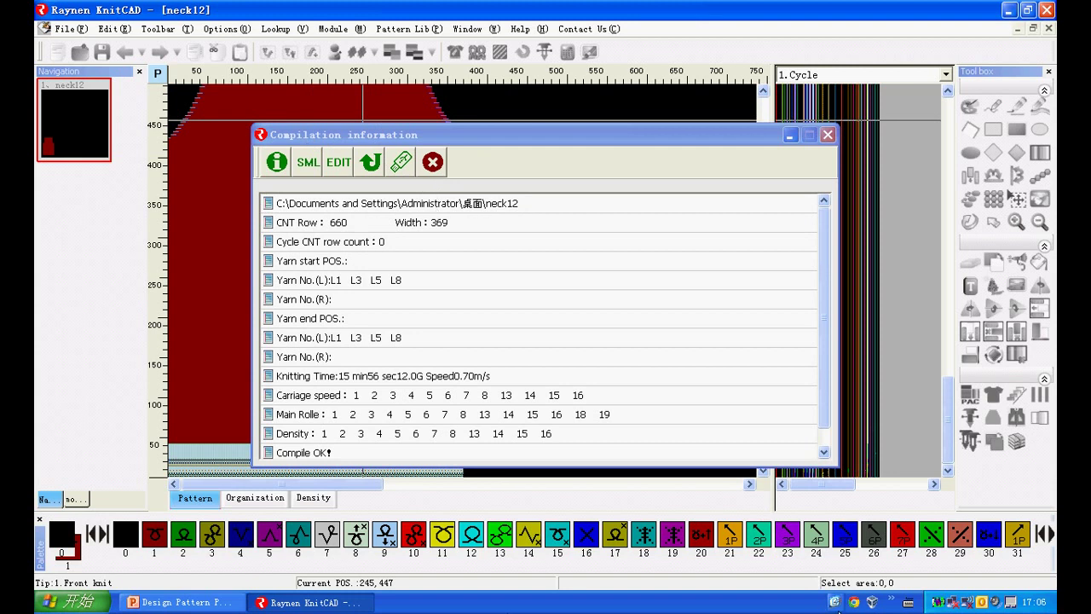
Step: Check the compiled neck12 file on the desktop and return to KnitCAD's compilation information
key("super+d")
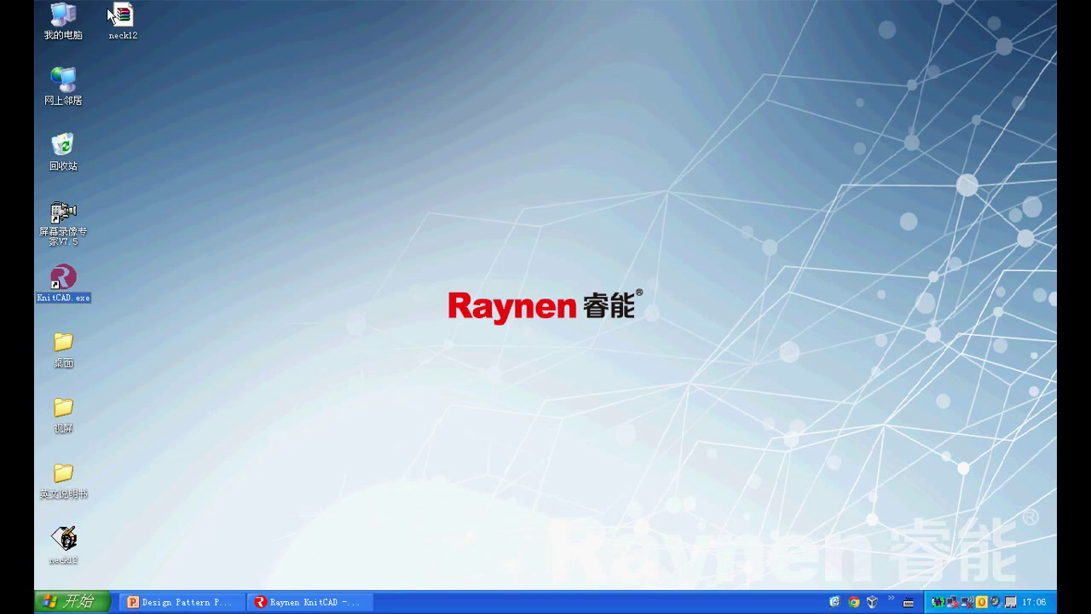
left_click(123, 16)
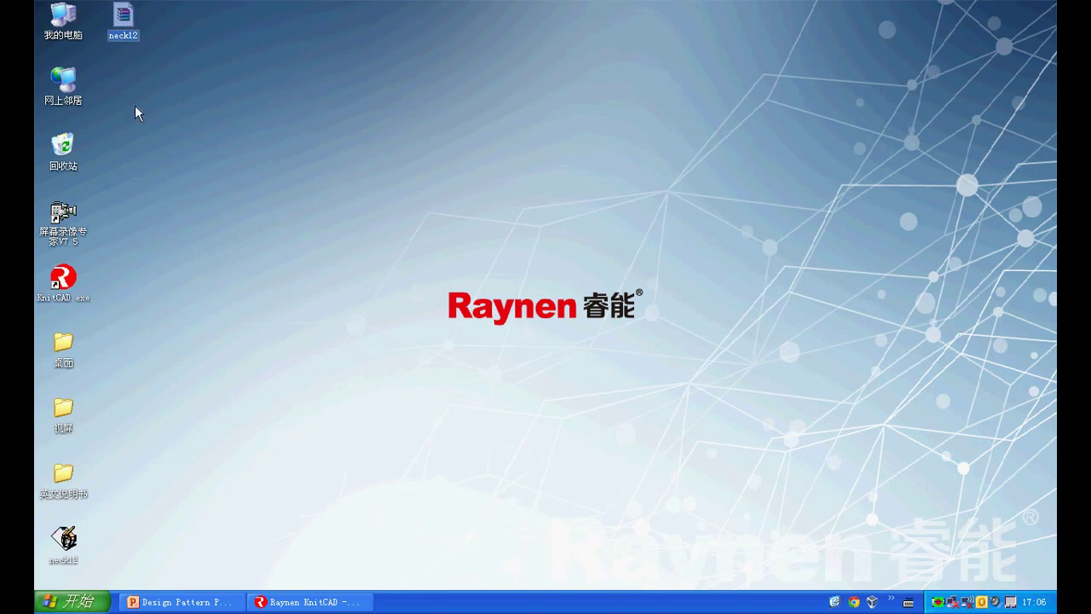
left_click(303, 600)
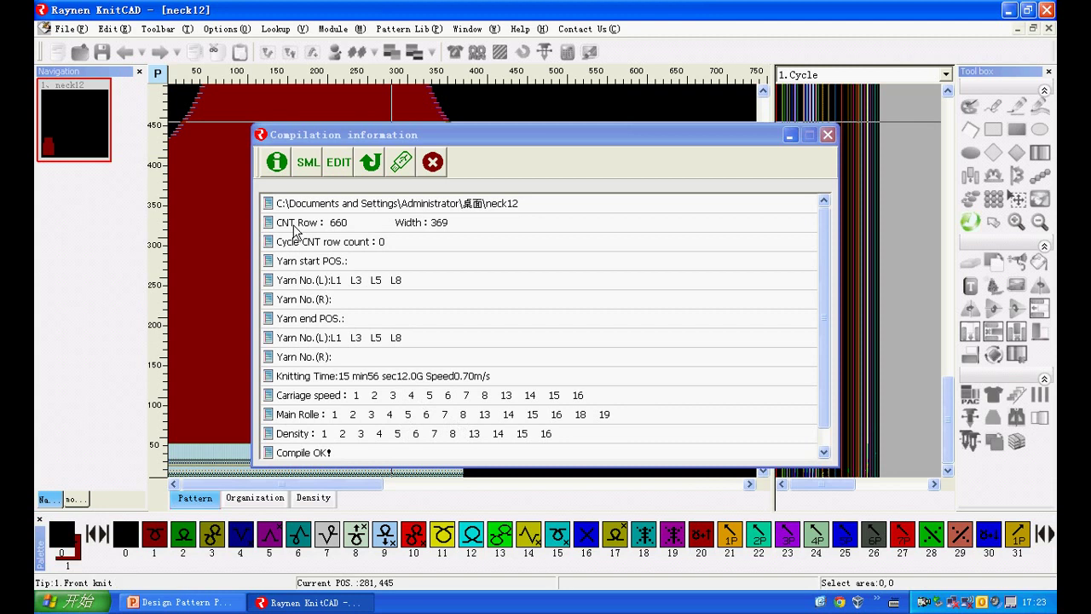
Step: View the compiled pattern in AllViewer, inspect the control data of the stitch at x 25, y 174, and close the viewer
left_click(277, 163)
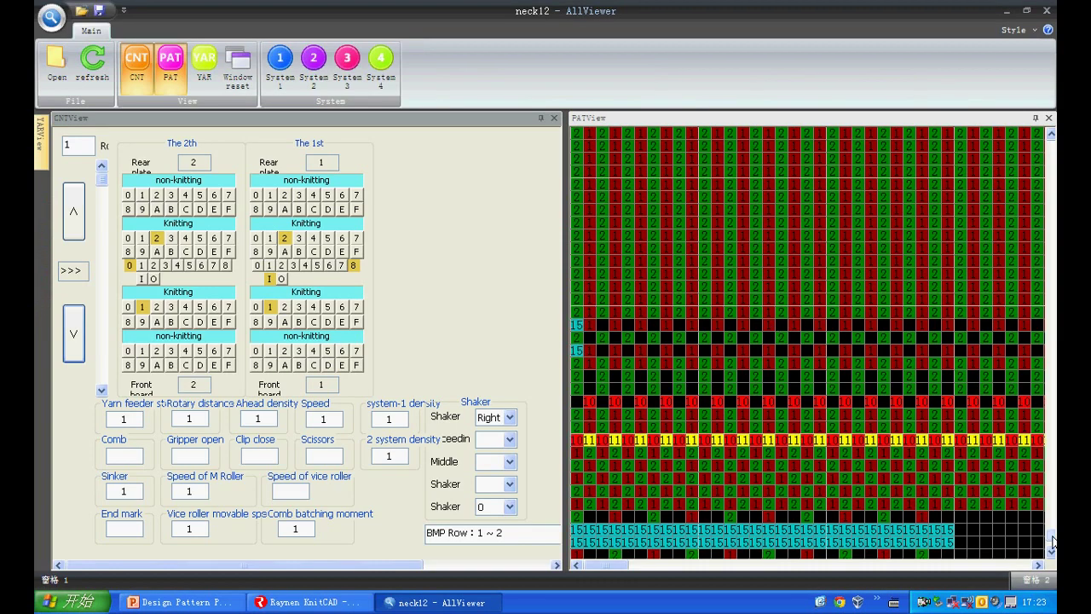
scroll(1026, 440, "up", 15)
scroll(1022, 443, "down", 7)
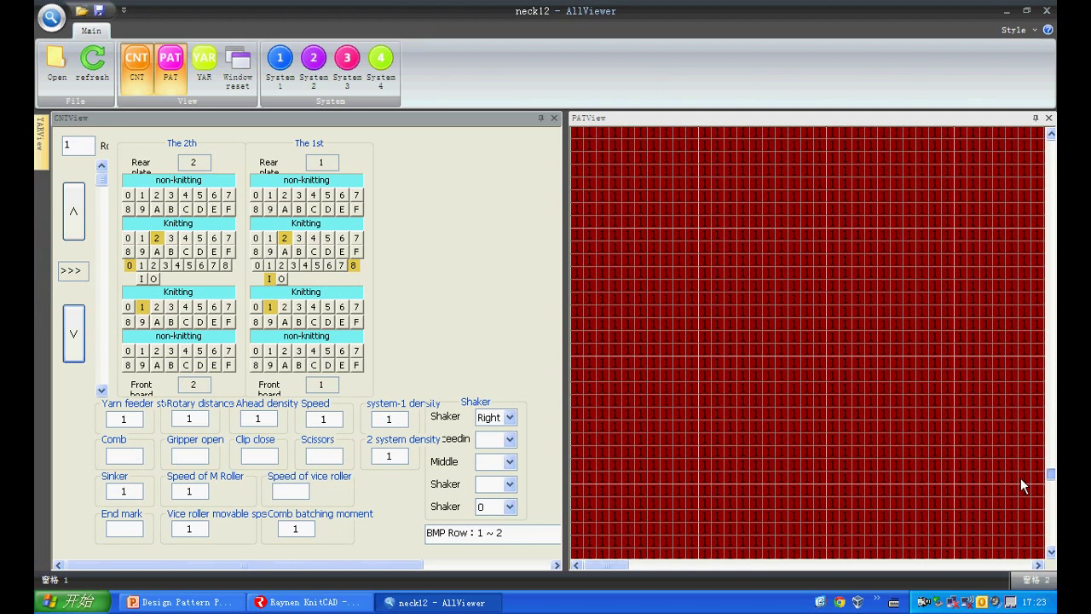
left_click(882, 375)
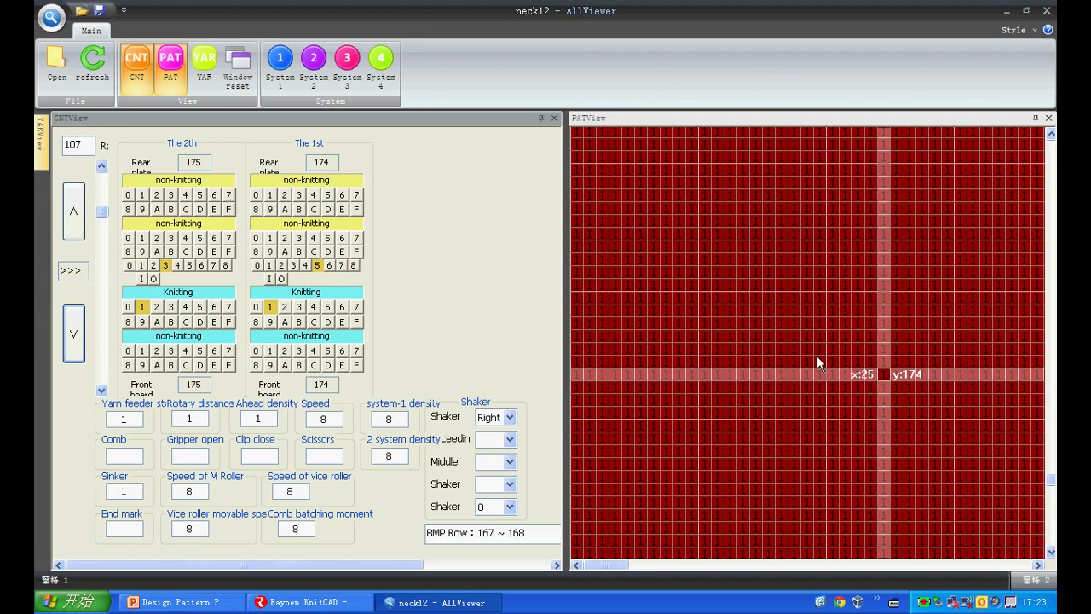
left_click(1048, 12)
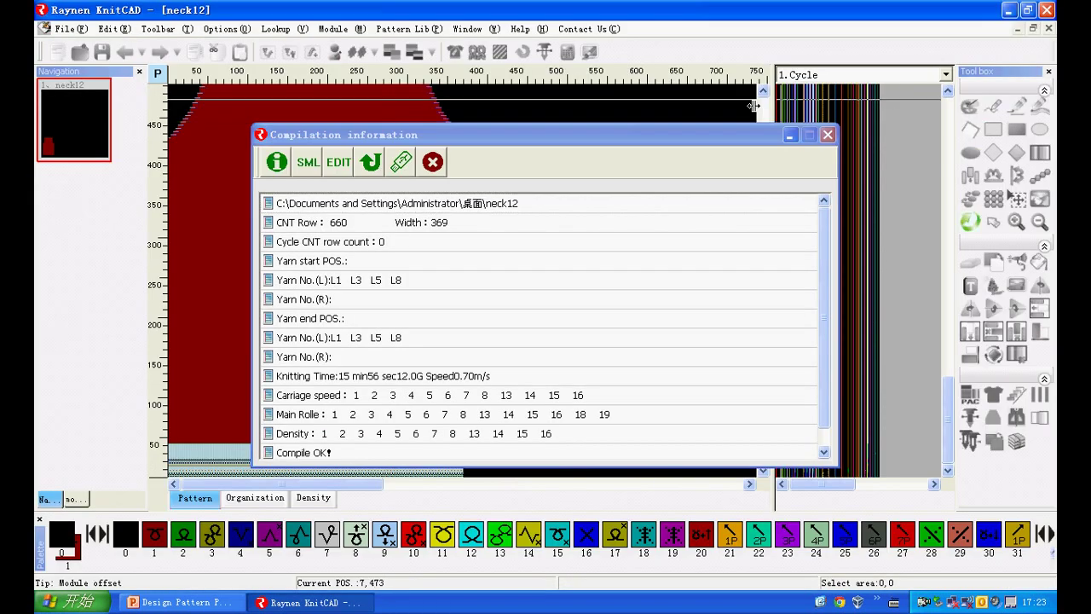
Step: Open the Knit Simulation of neck12, examine the stitches up to about row 490, and close it
left_click(308, 162)
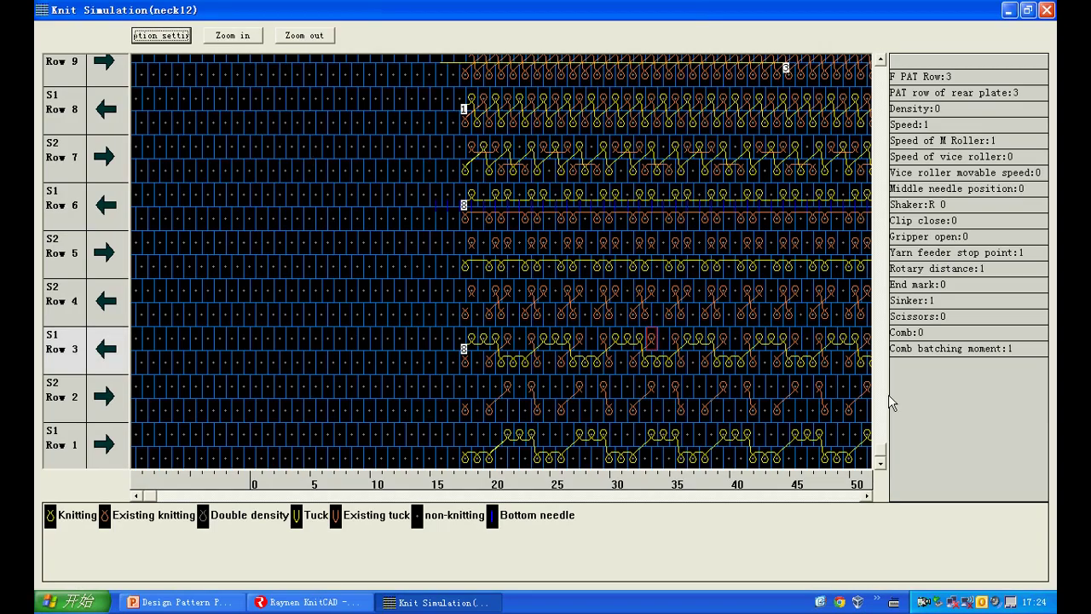
left_click_drag(879, 450, 877, 277)
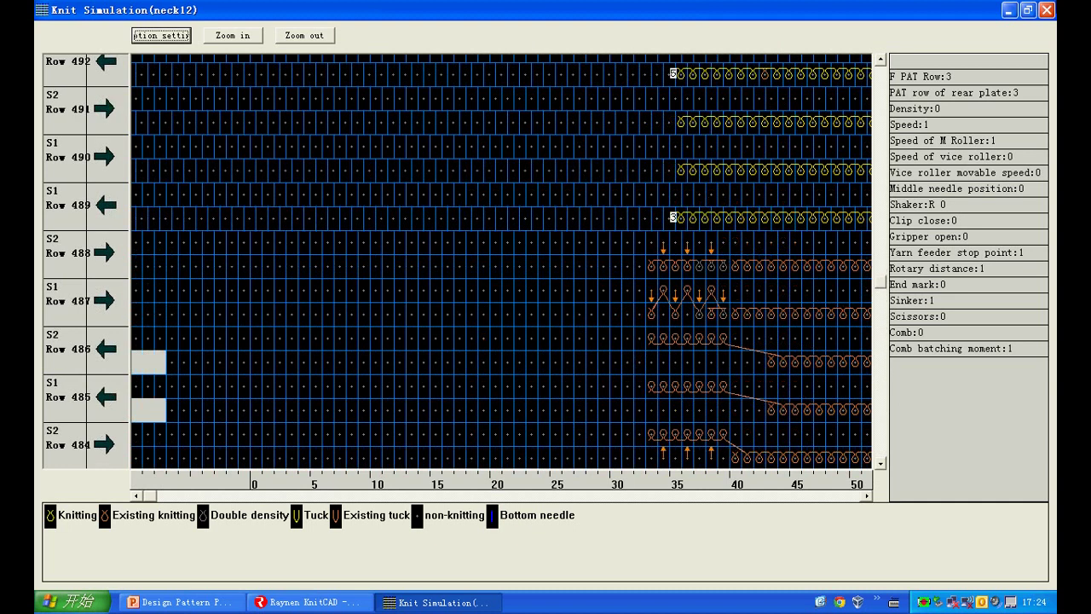
left_click(1047, 10)
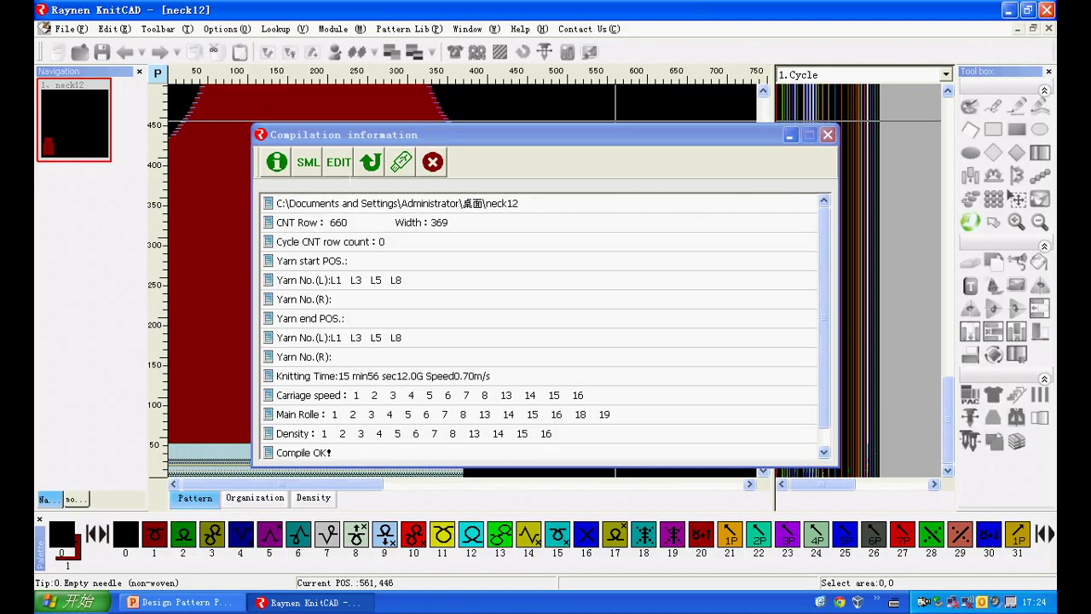
Step: Open the compiled neck12 in the PatEdit editor, inspect the stitches and carriage data of row 29 and further up, and close it
left_click(338, 163)
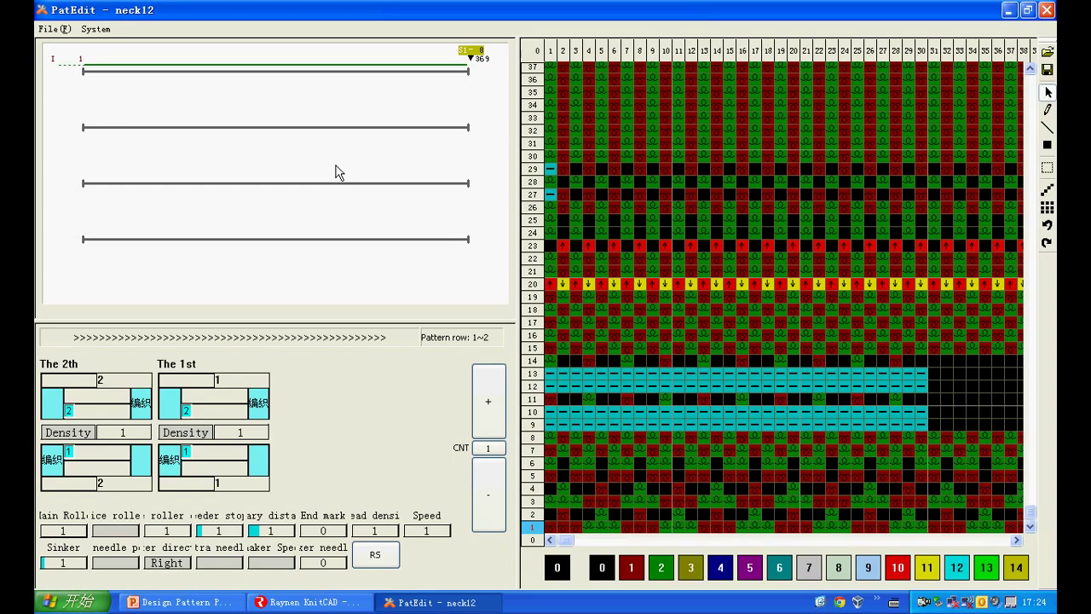
left_click(808, 162)
scroll(722, 162, "down", 2)
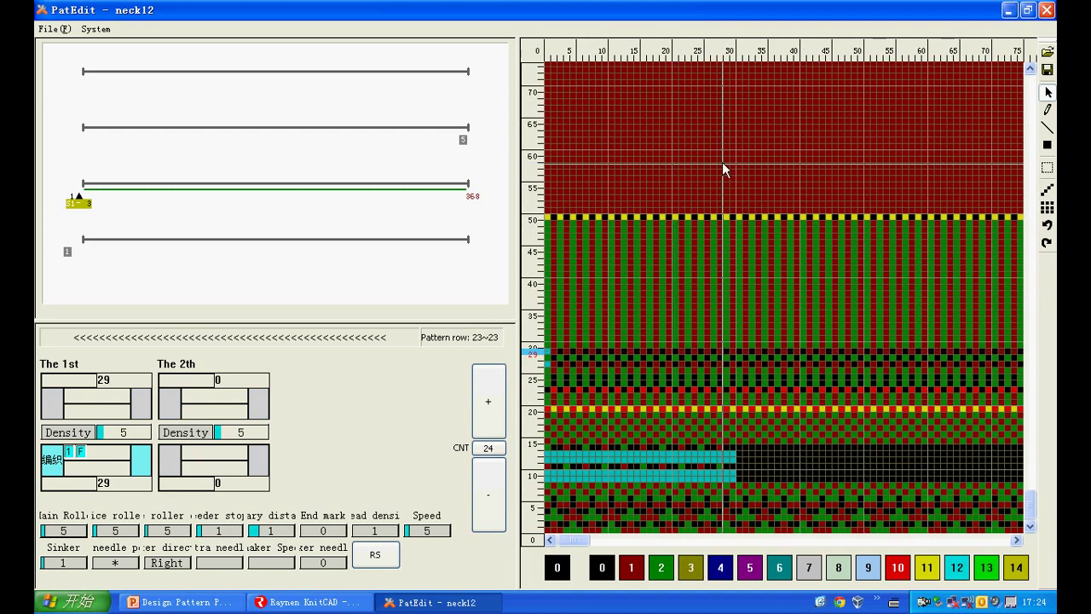
left_click(722, 162)
left_click_drag(1031, 503, 1006, 421)
left_click(926, 348)
left_click(1046, 9)
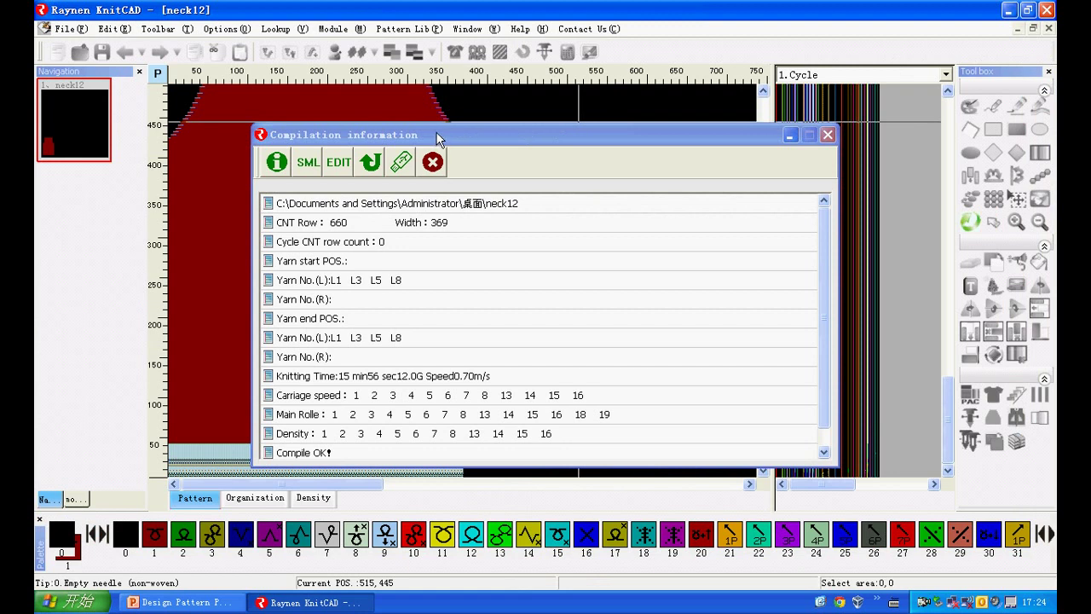
Step: Decompile the compiled neck12 file back into an editable pattern and look over its stitches
left_click(371, 163)
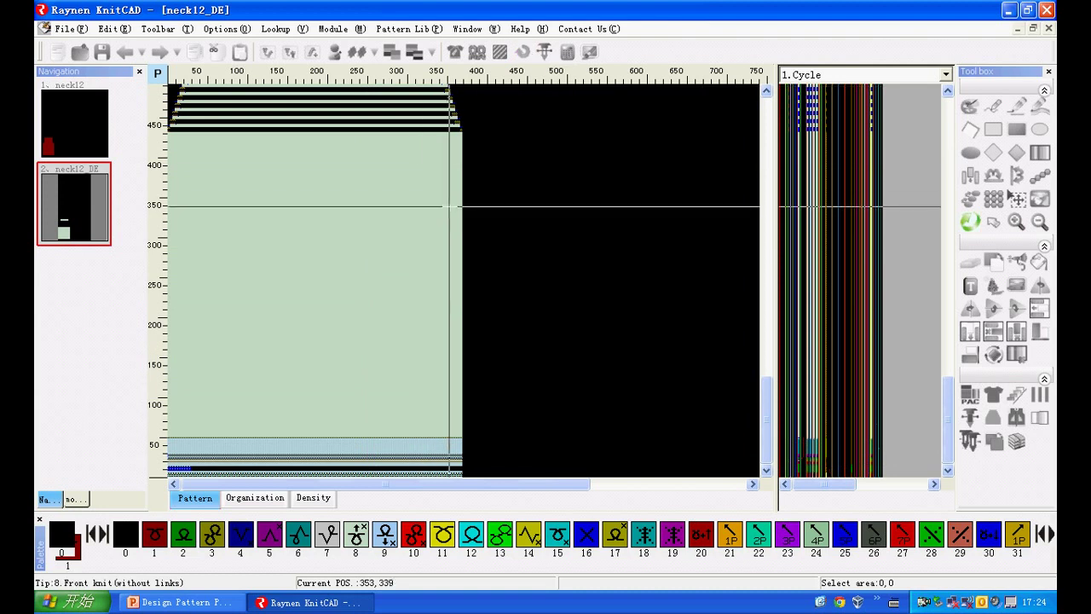
mouse_move(452, 205)
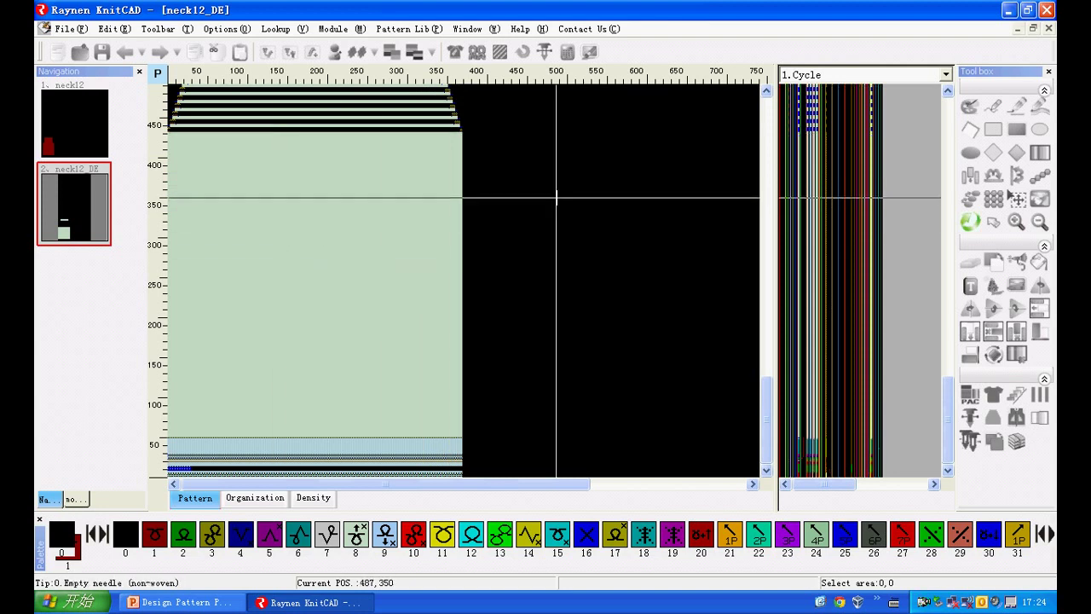
mouse_move(561, 198)
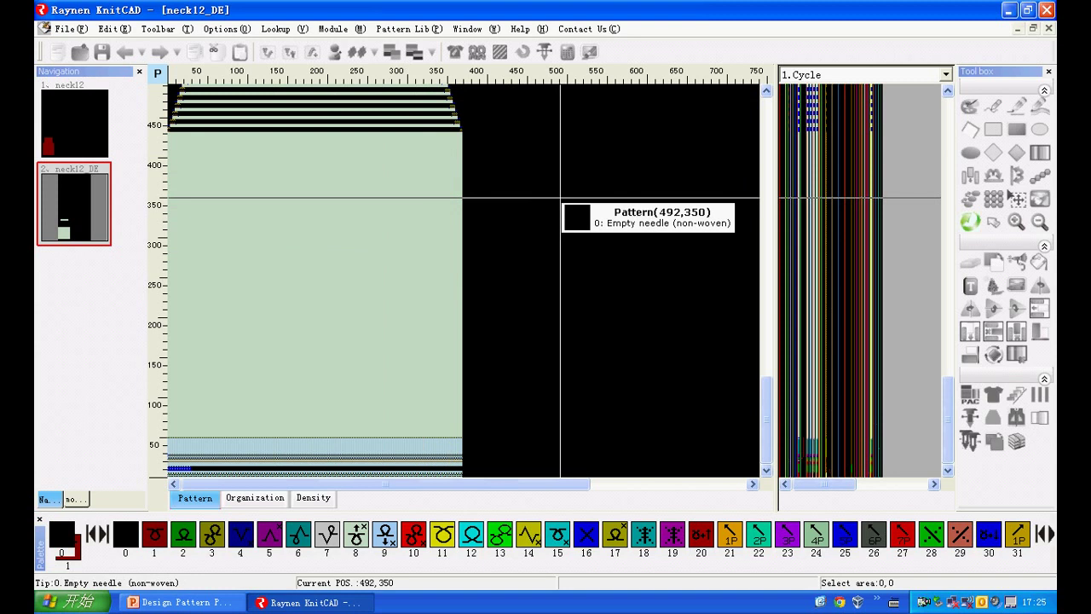
Step: Send the knit files of the decompiled pattern neck12_DE to the removable drive J:\
right_click(560, 197)
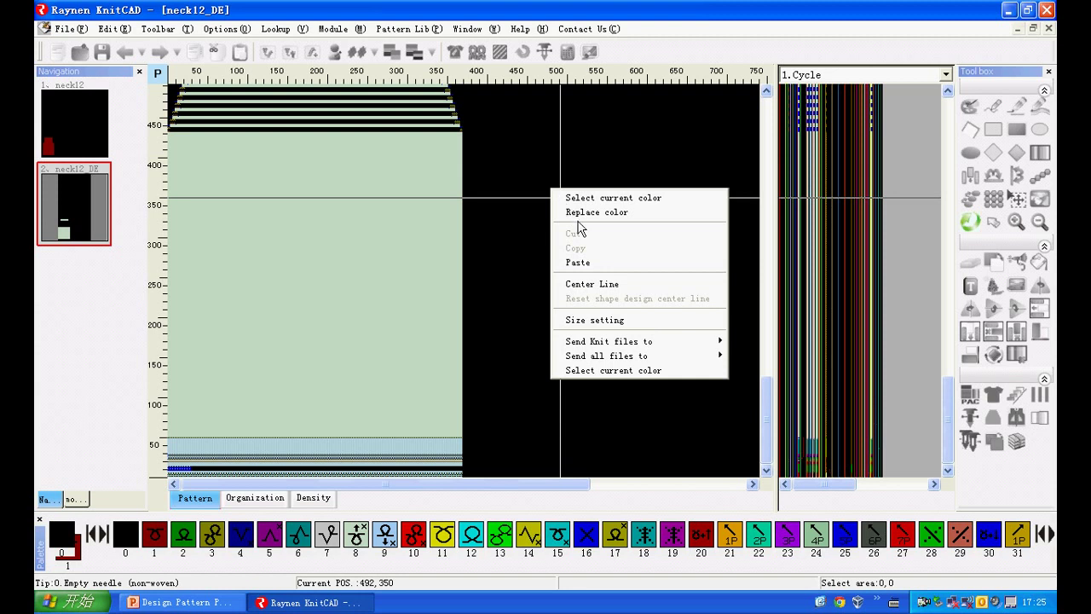
mouse_move(598, 343)
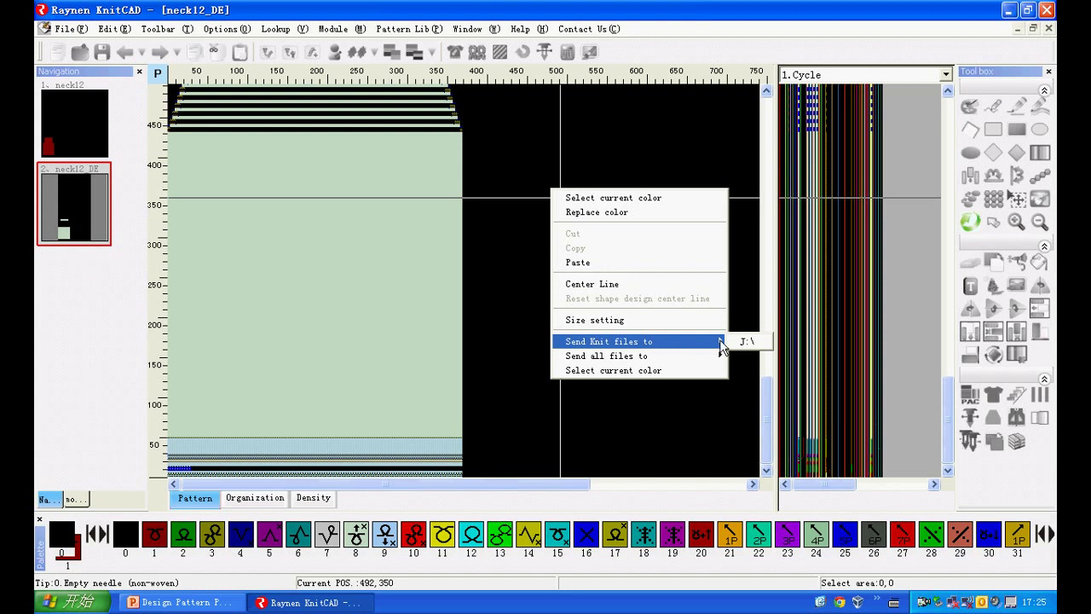
mouse_move(713, 358)
left_click(746, 342)
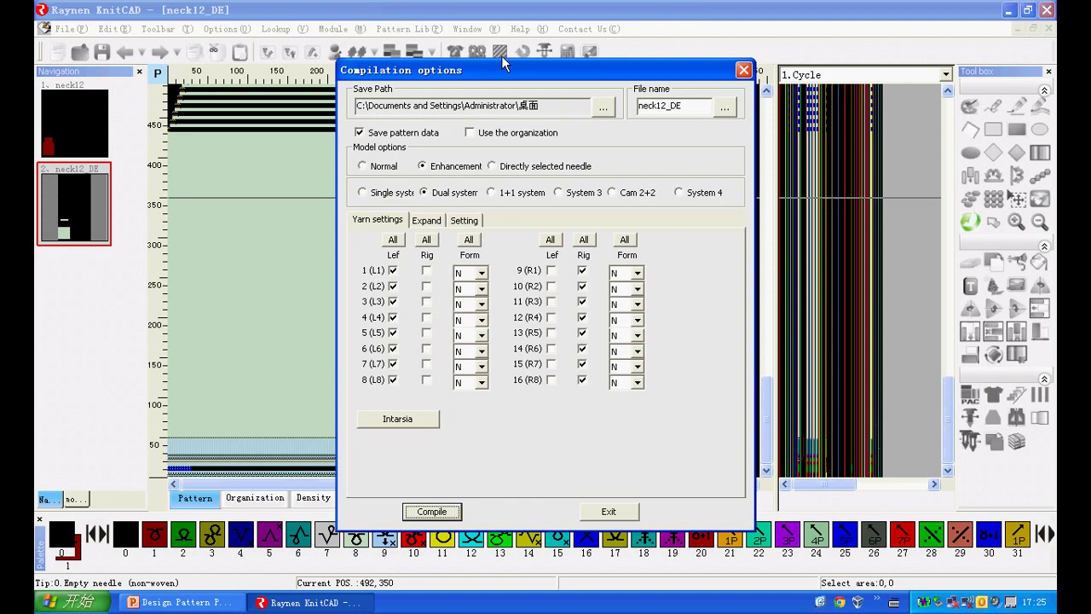
Step: Compile neck12_DE to the desktop with the Enhancement model option and Dual system, and send the compiled file to the USB drive
left_click(433, 511)
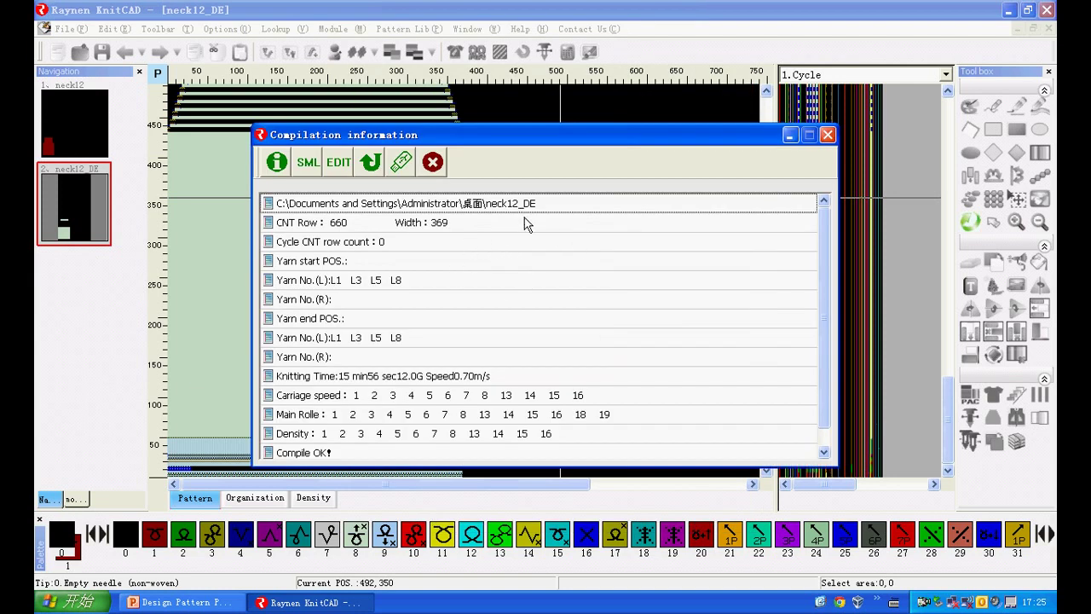
left_click(401, 164)
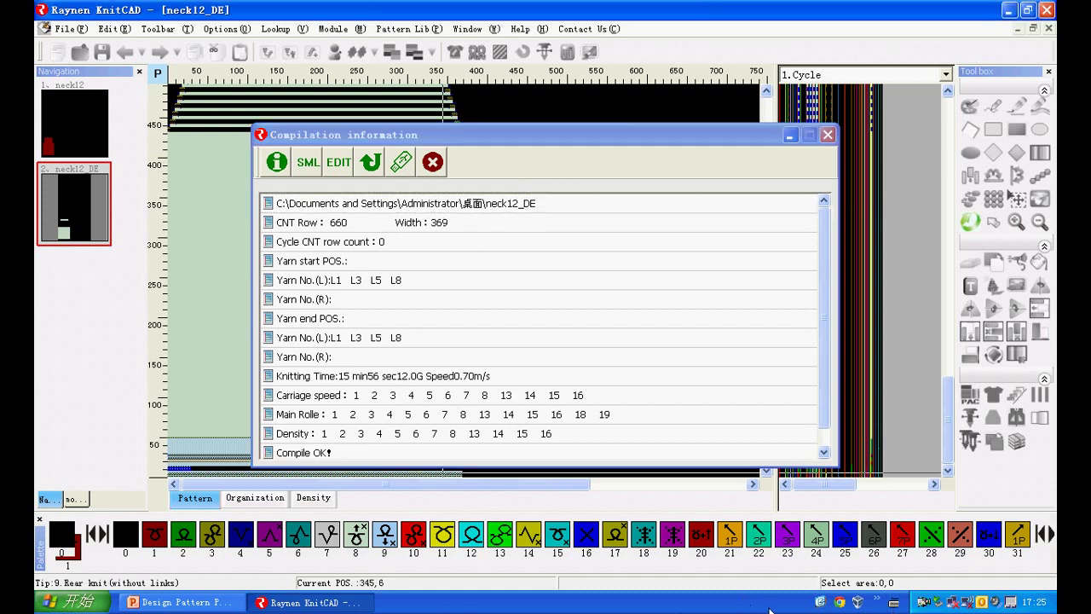
Step: Check the removable disk J: for the neck12_DE file and return to KnitCAD's compilation information
left_click(820, 601)
double_click(56, 26)
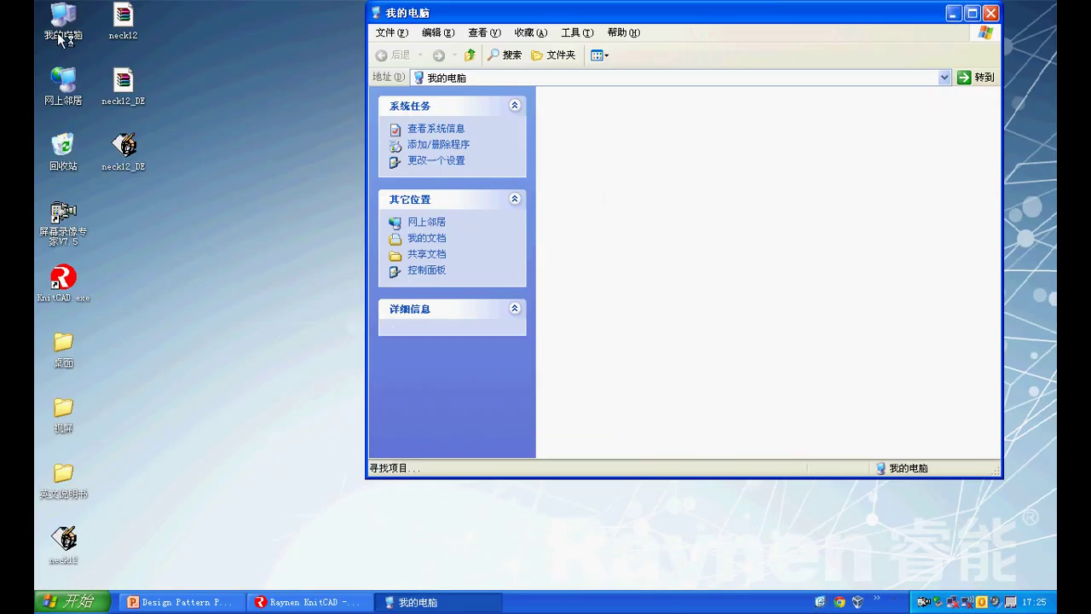
double_click(878, 166)
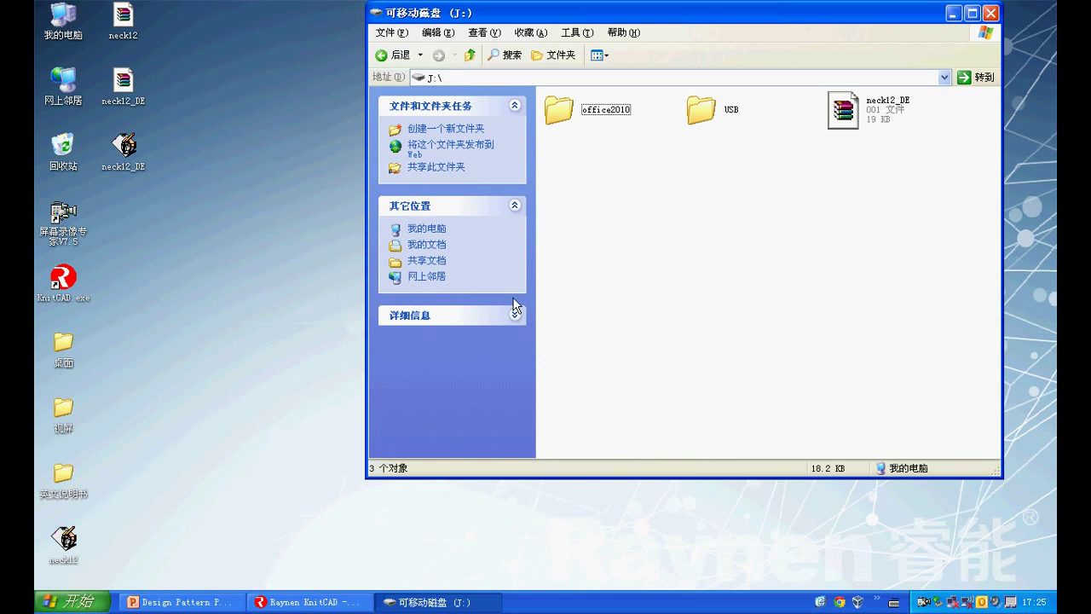
left_click(307, 602)
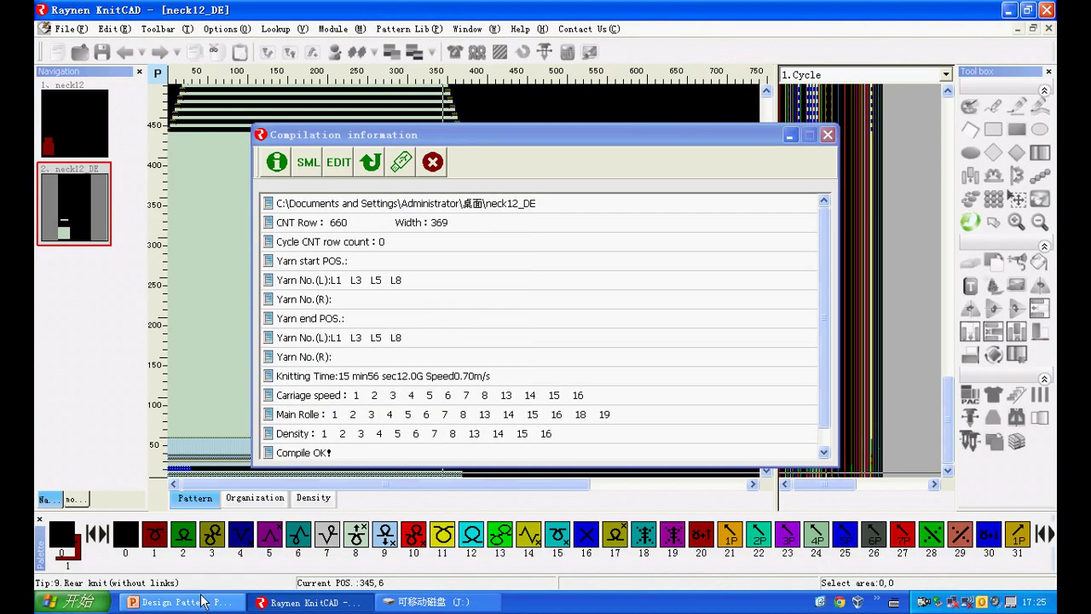